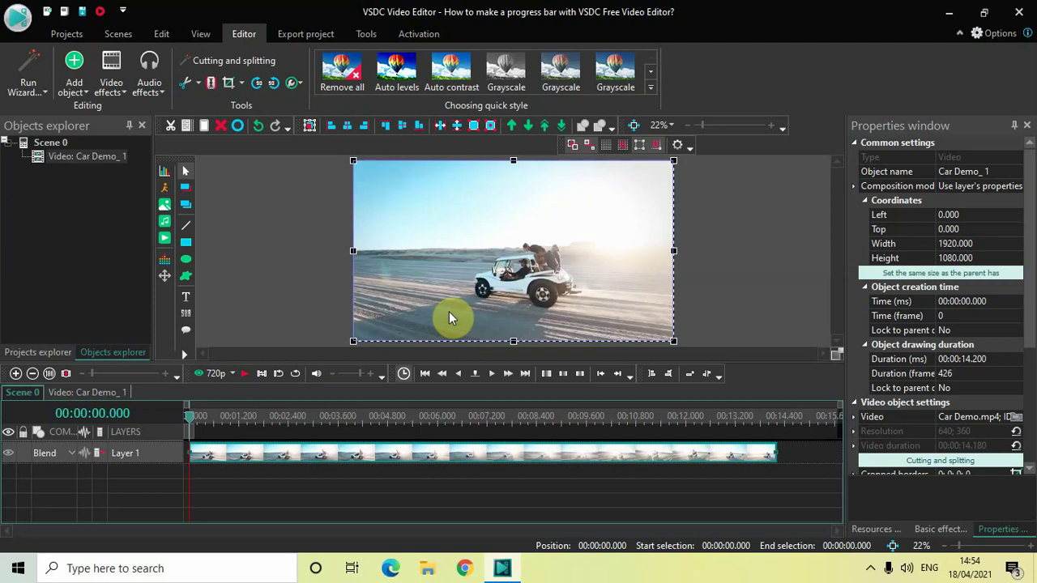
Add a white Rectangle and draw it as a wide bar across the bottom of the car video.
click(394, 490)
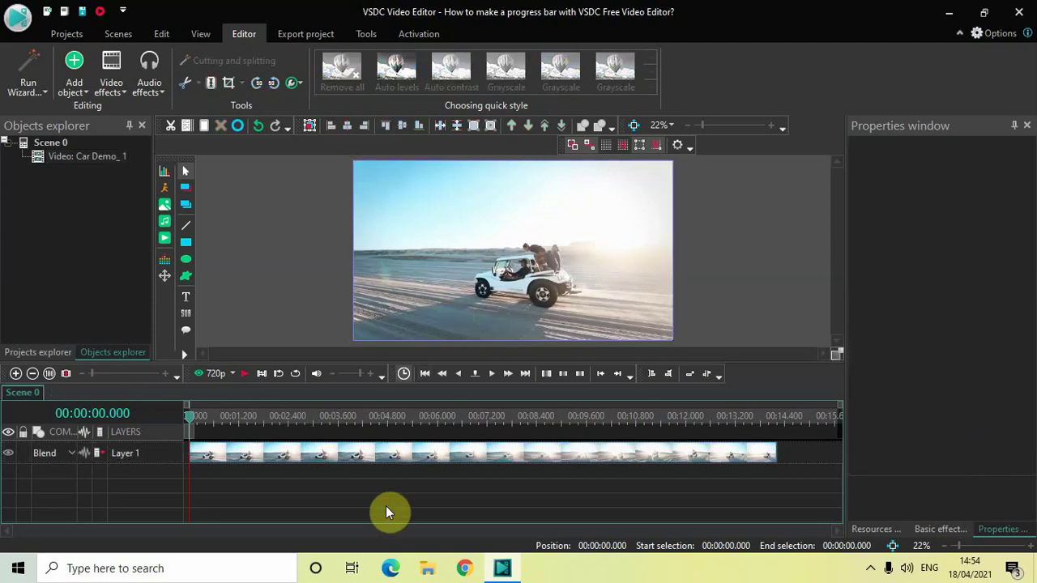
click(67, 92)
click(115, 180)
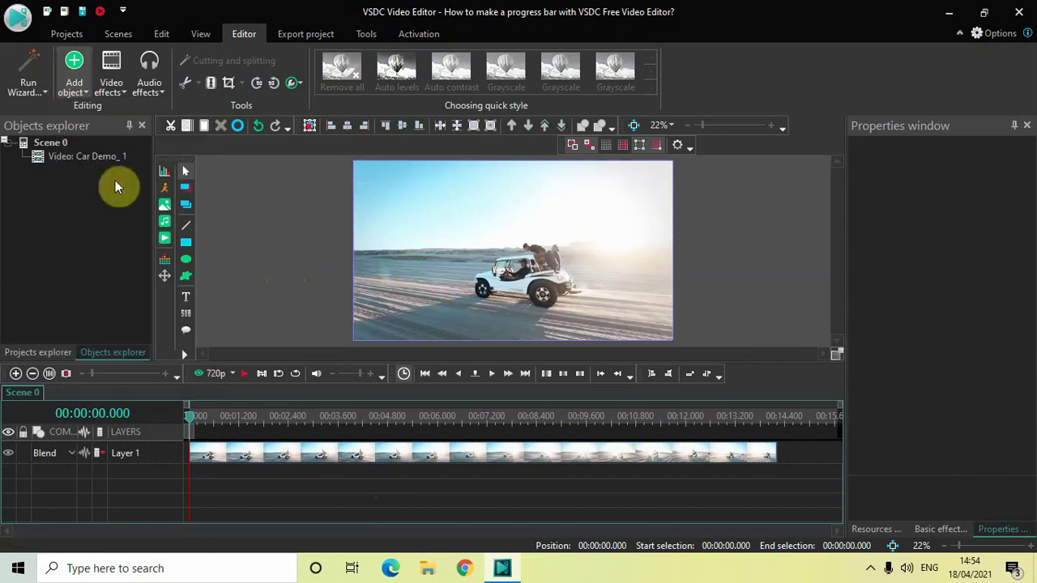
click(658, 356)
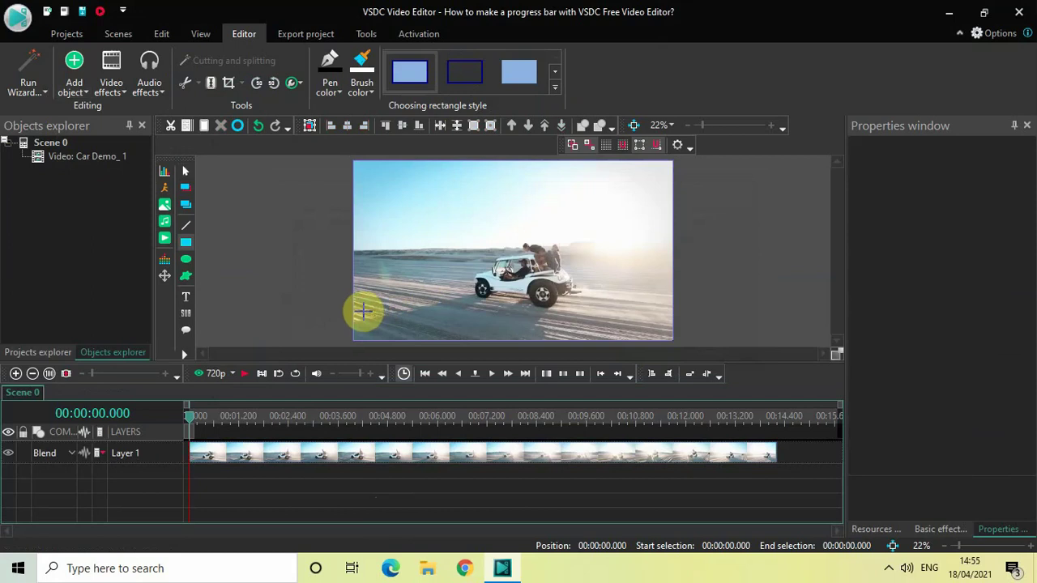
drag(363, 311, 664, 328)
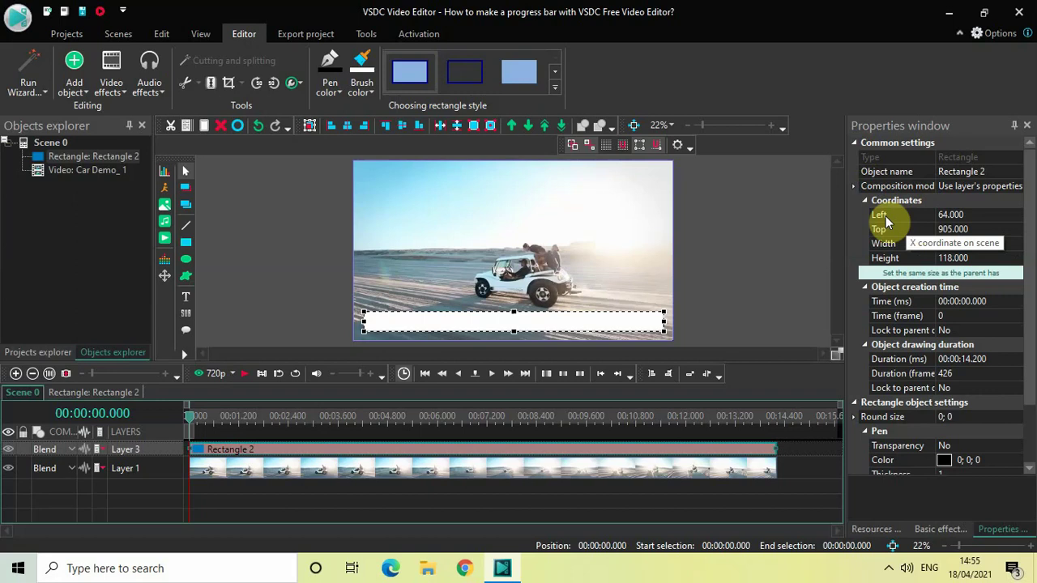
Set Rectangle 2's position to left 60 and top 973.
click(950, 216)
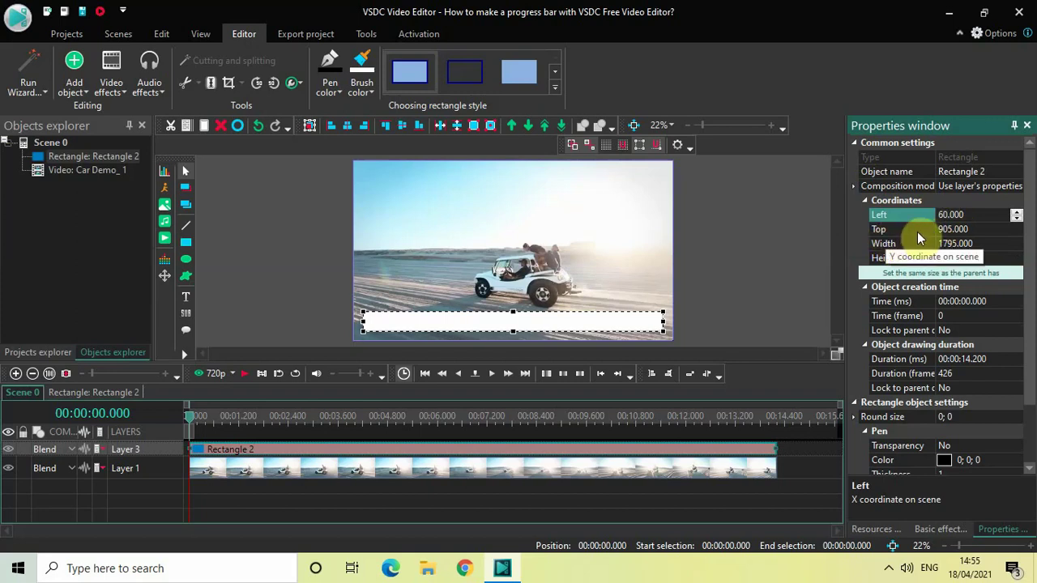
click(952, 234)
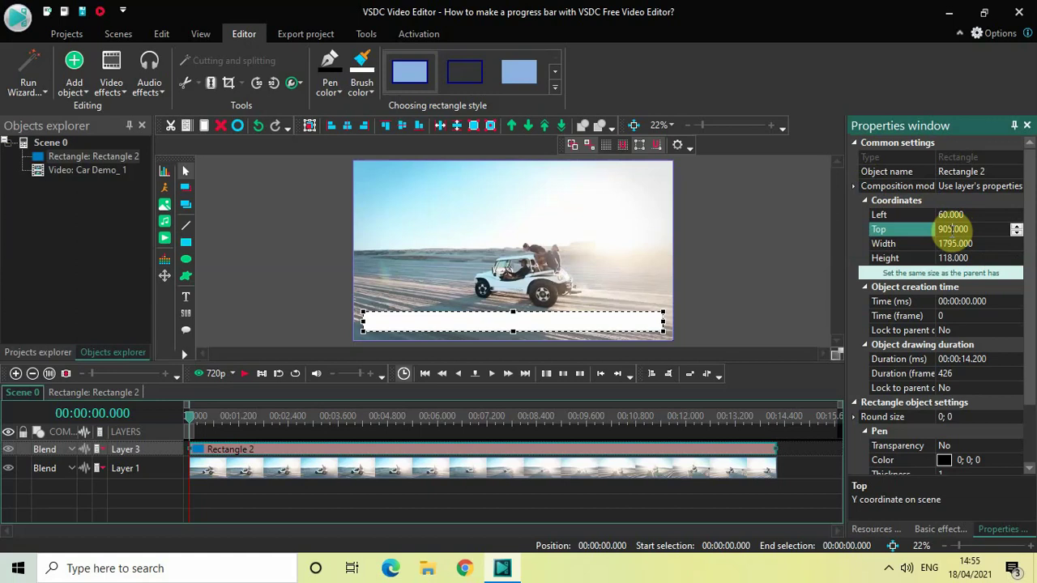
key(BackSpace)
key(BackSpace)
text(73)
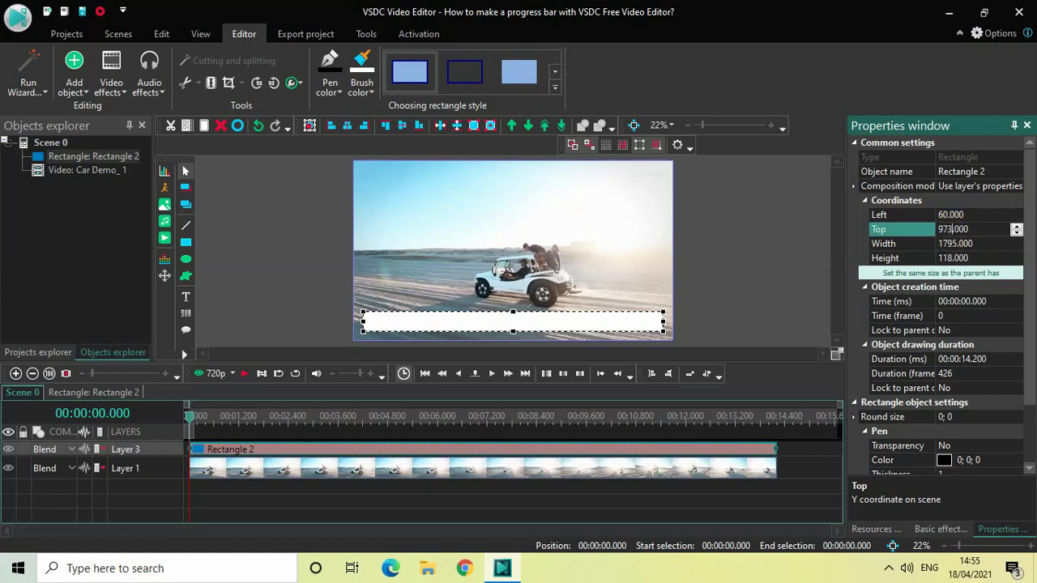
click(953, 235)
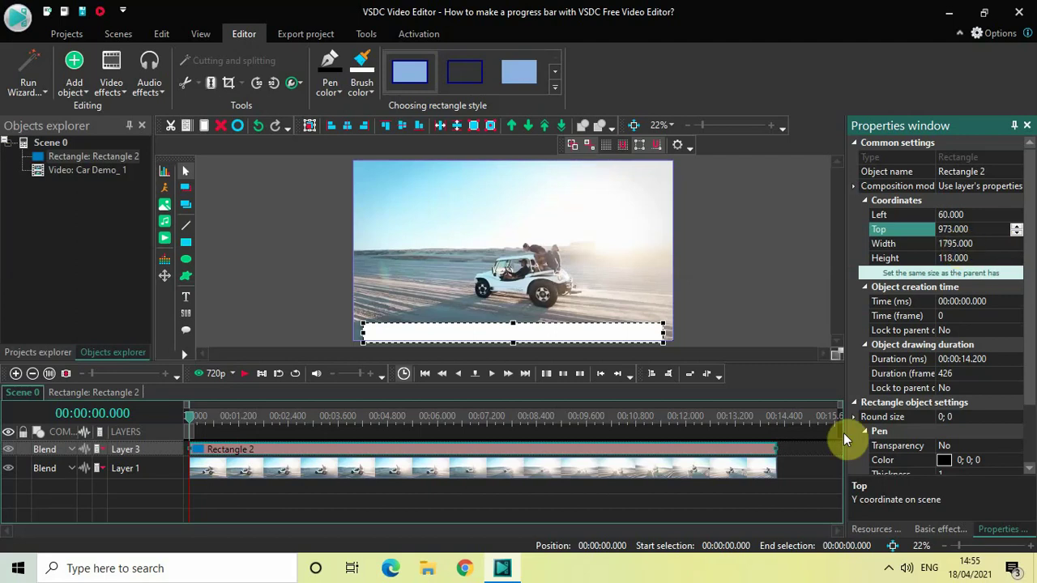
Resize Rectangle 2 to 1800 wide and 54 high.
click(956, 243)
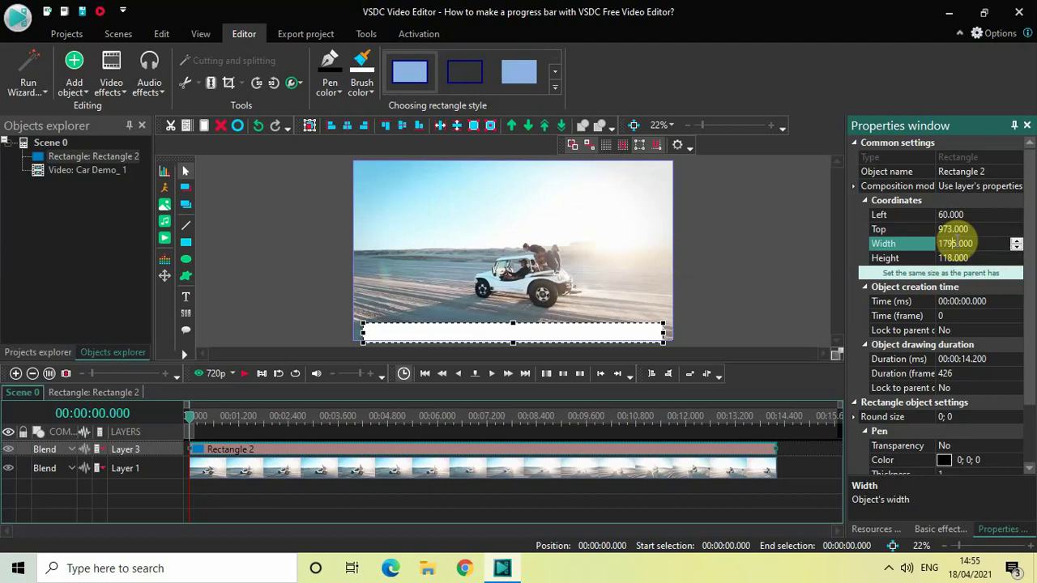
key(BackSpace)
key(BackSpace)
key(BackSpace)
text(800)
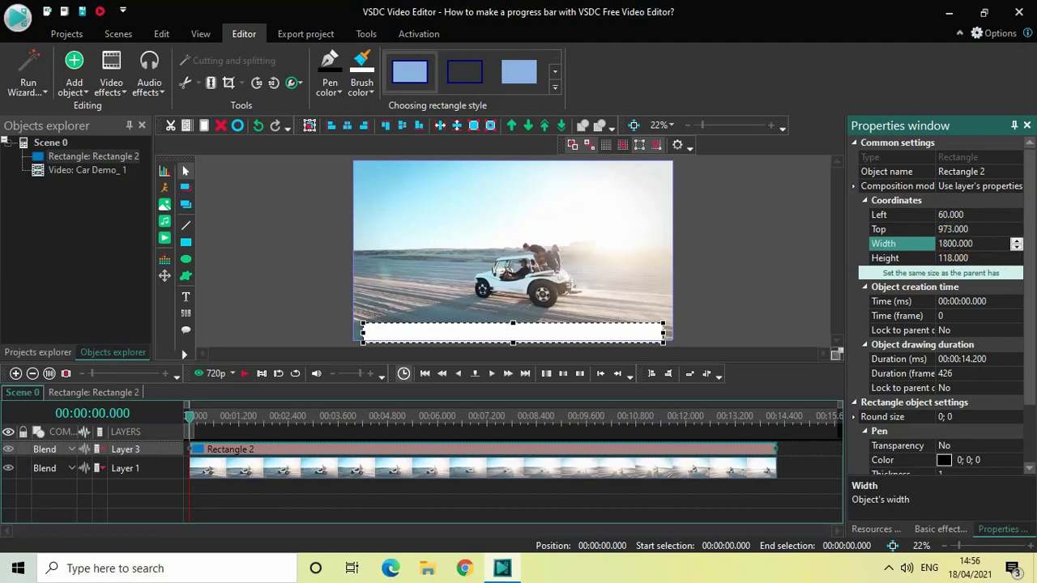
click(956, 258)
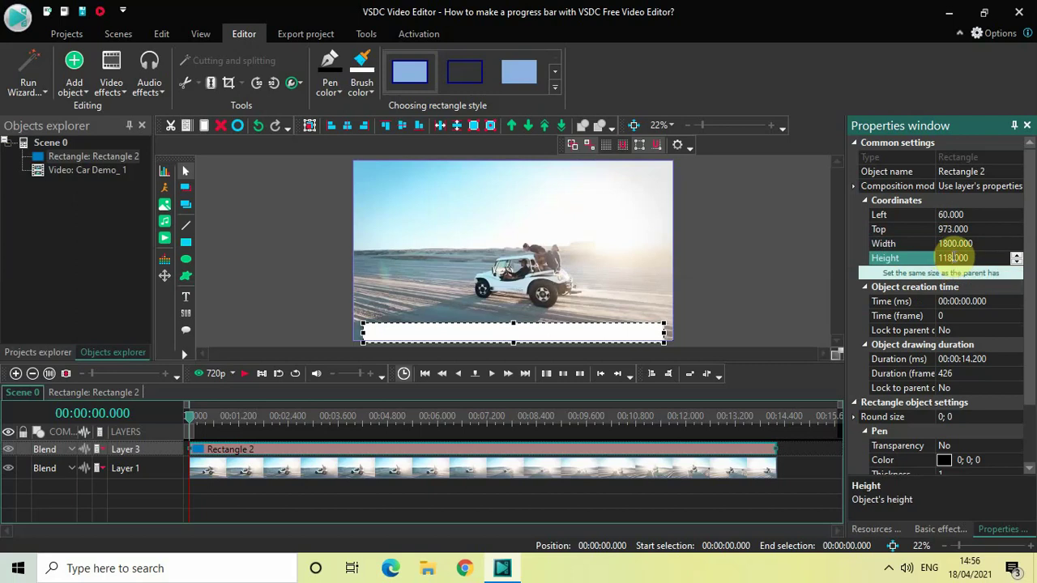
click(953, 258)
drag(954, 257, 985, 258)
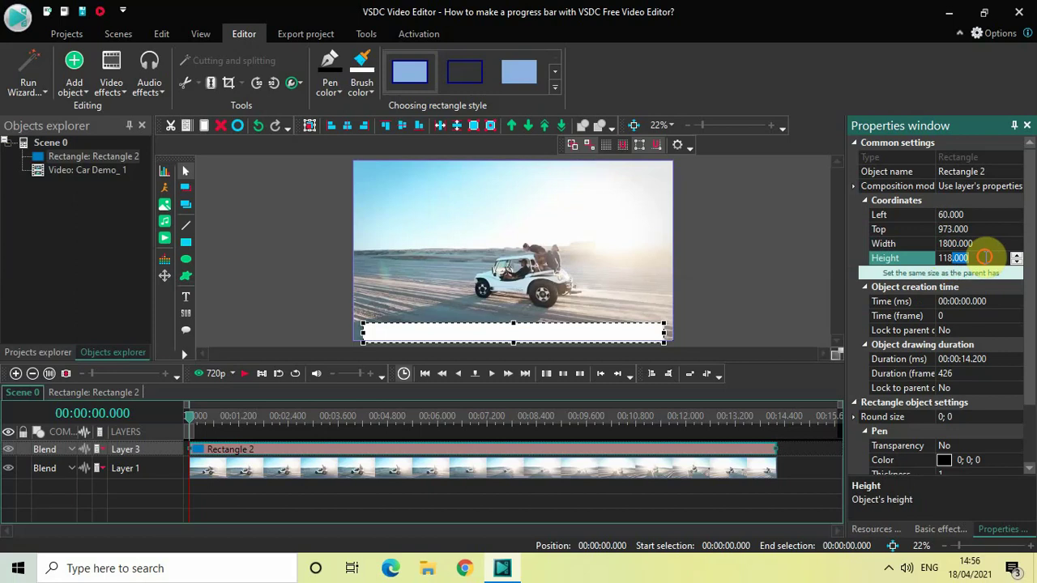
click(985, 258)
key(BackSpace)
key(BackSpace)
key(BackSpace)
text(54)
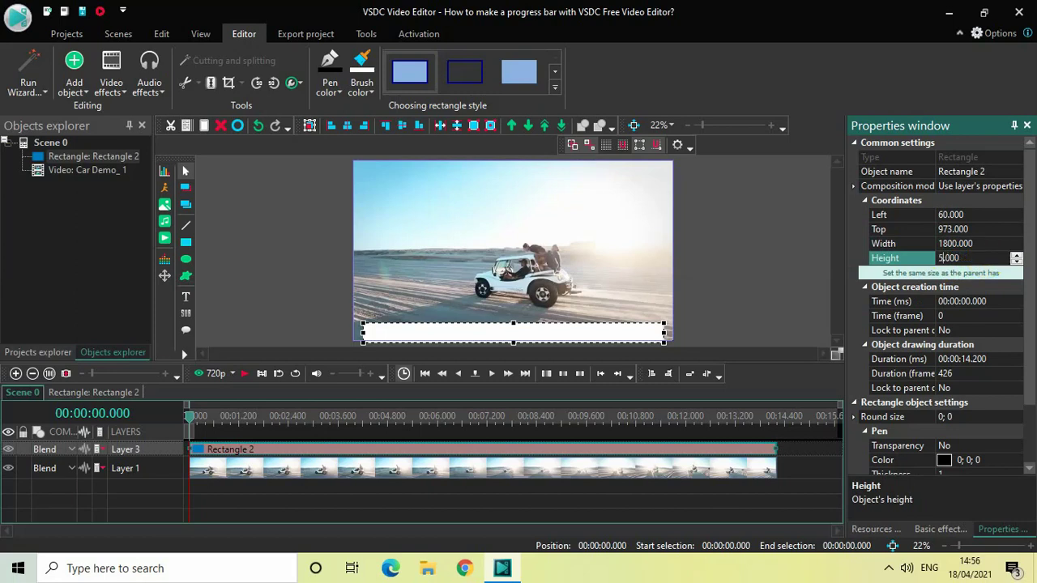
key(Return)
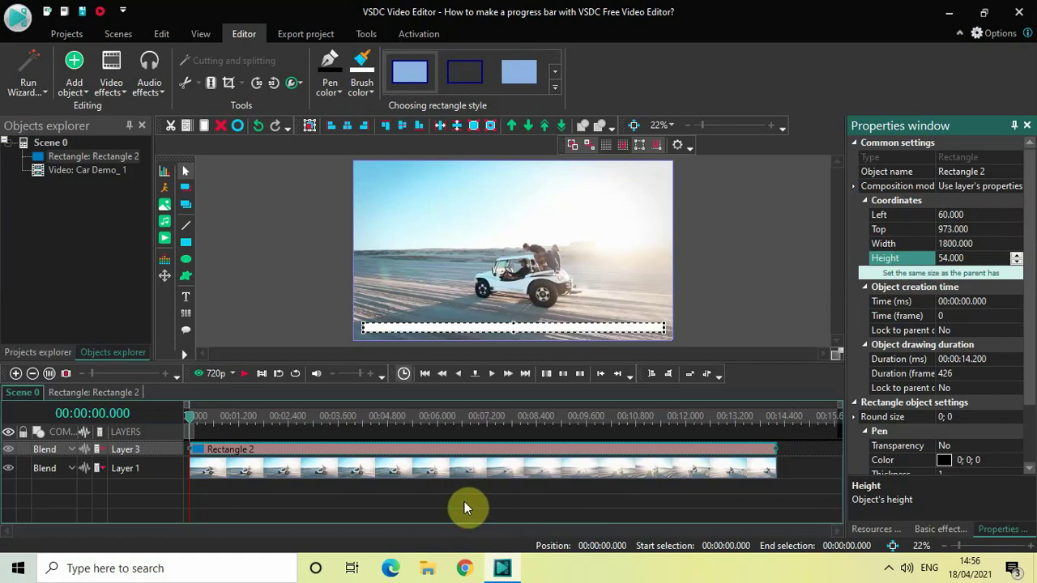
Copy the Rectangle 2 clip and paste it as Rectangle 3 on Layer 4.
click(470, 452)
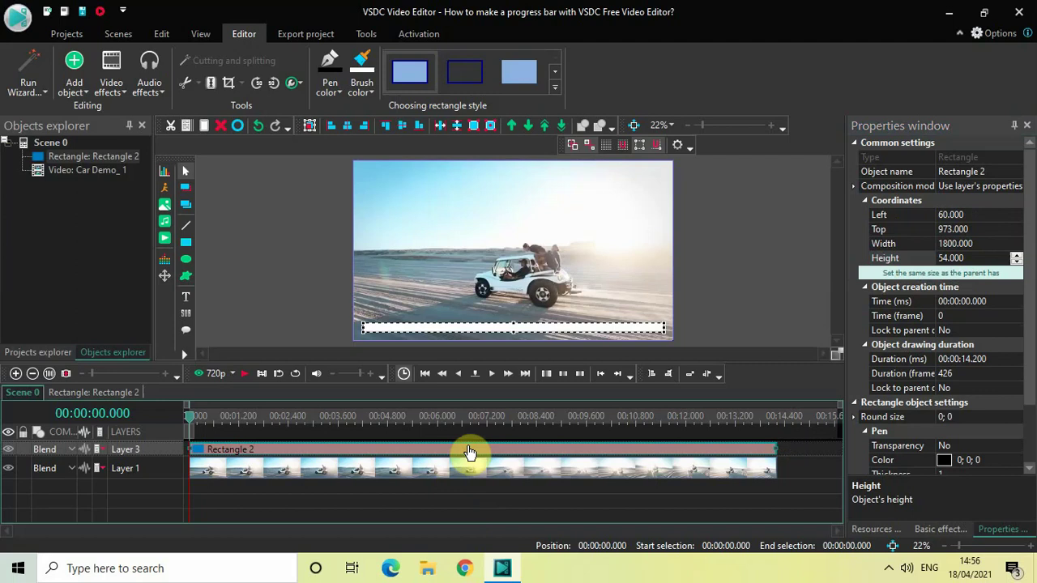
key(ctrl+v)
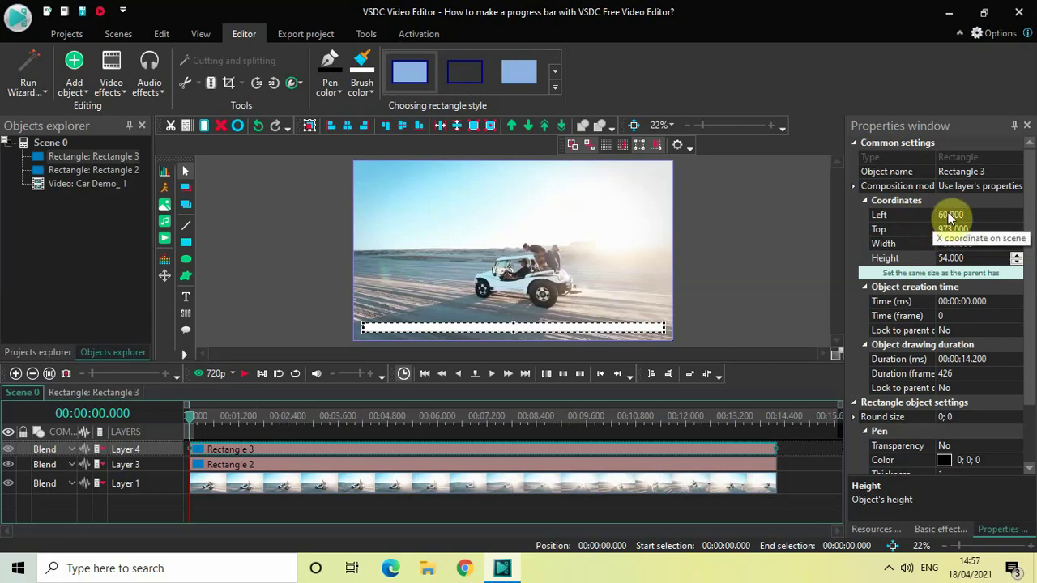
Move Rectangle 3 to left 73 and top 986.
click(948, 215)
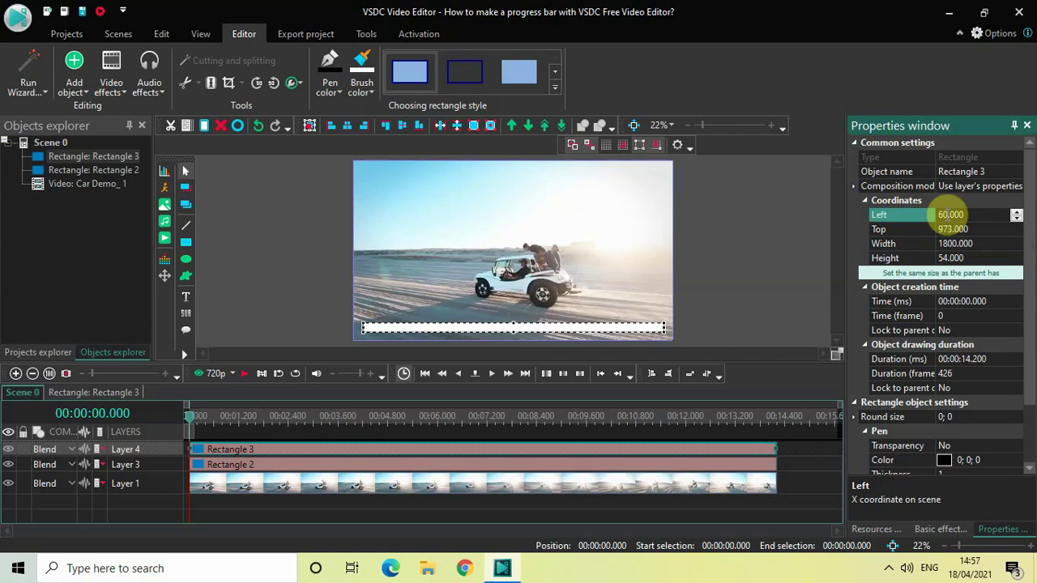
key(BackSpace)
key(BackSpace)
text(73)
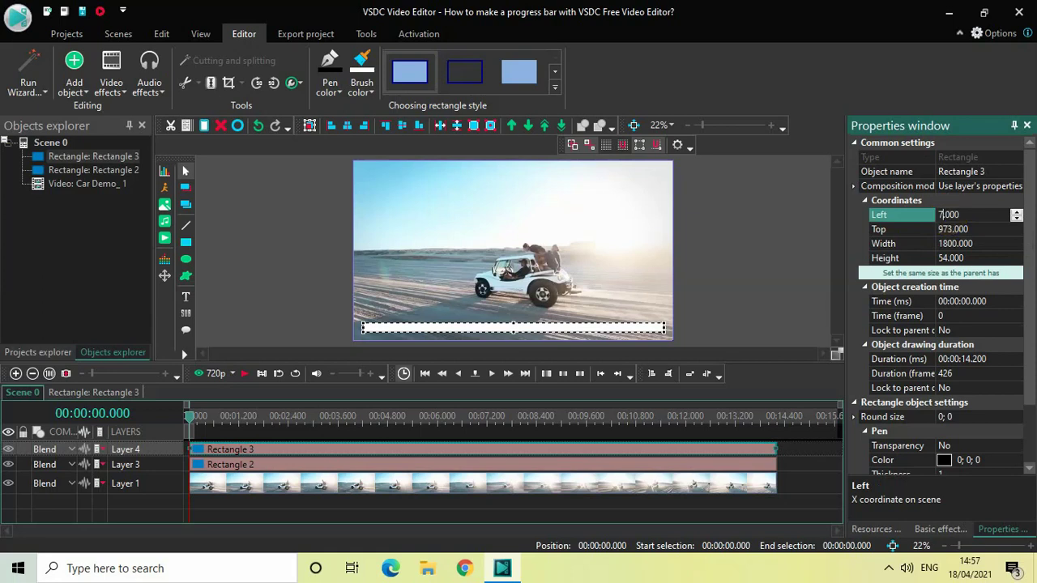
key(Return)
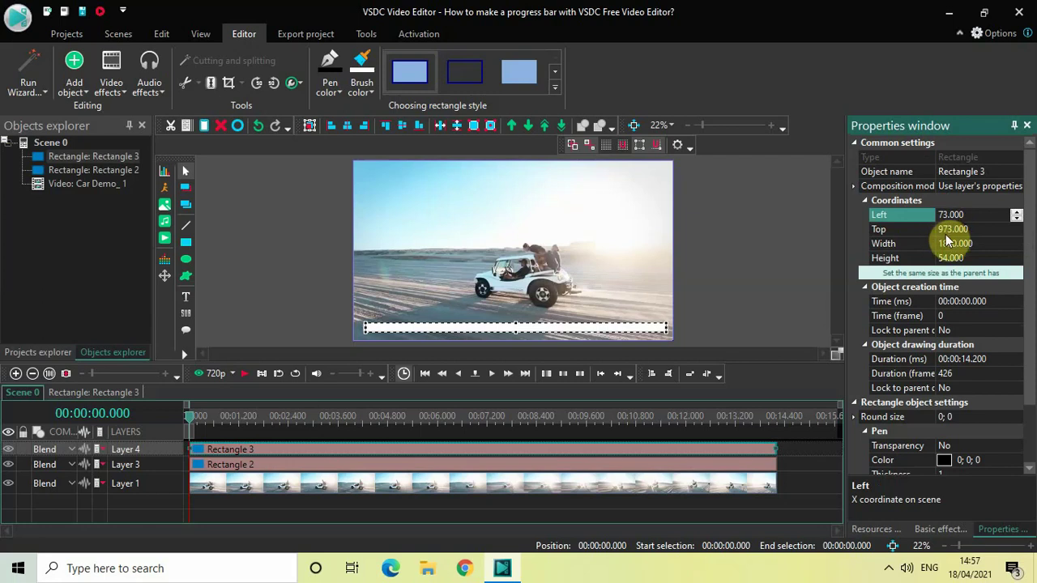
click(951, 230)
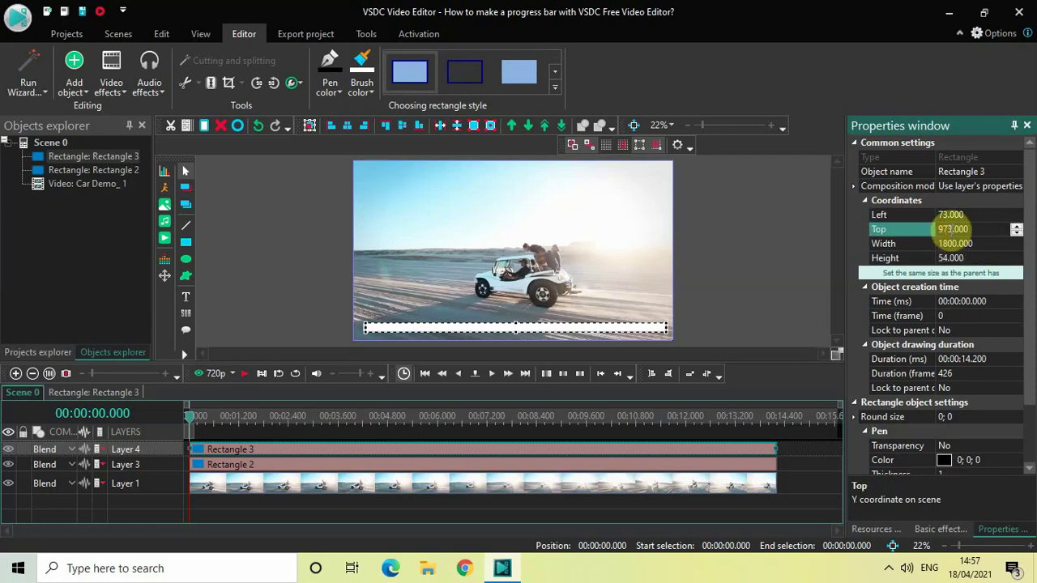
text(900)
text(86)
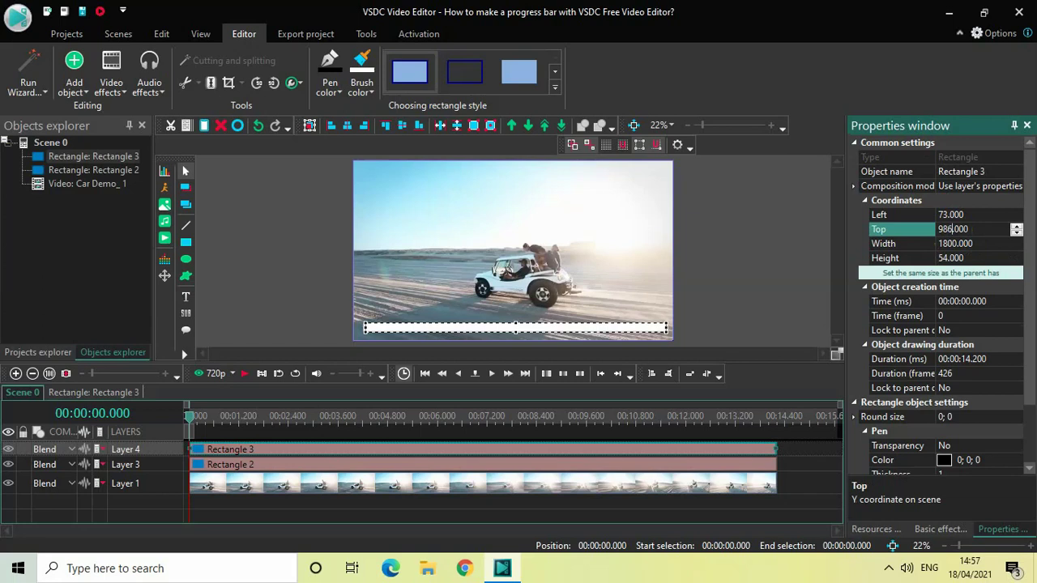
key(Return)
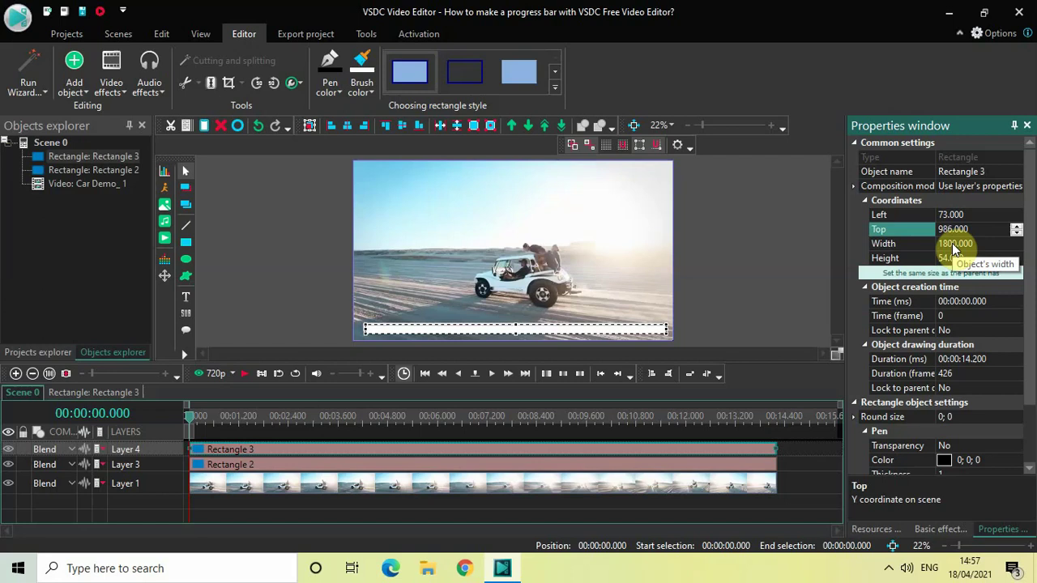
Resize Rectangle 3 to 1774 wide and 28 high.
click(955, 244)
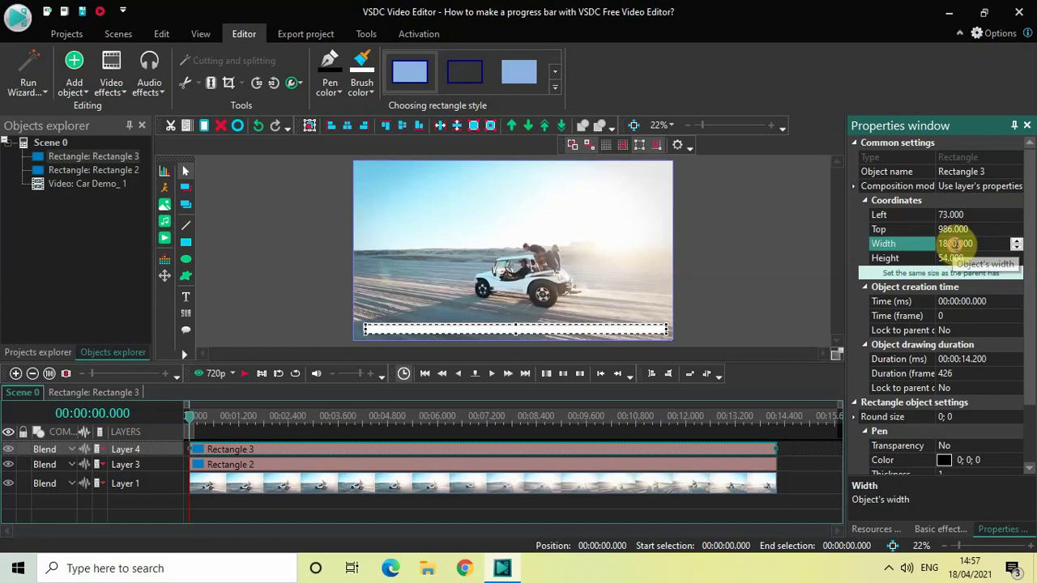
text(1000)
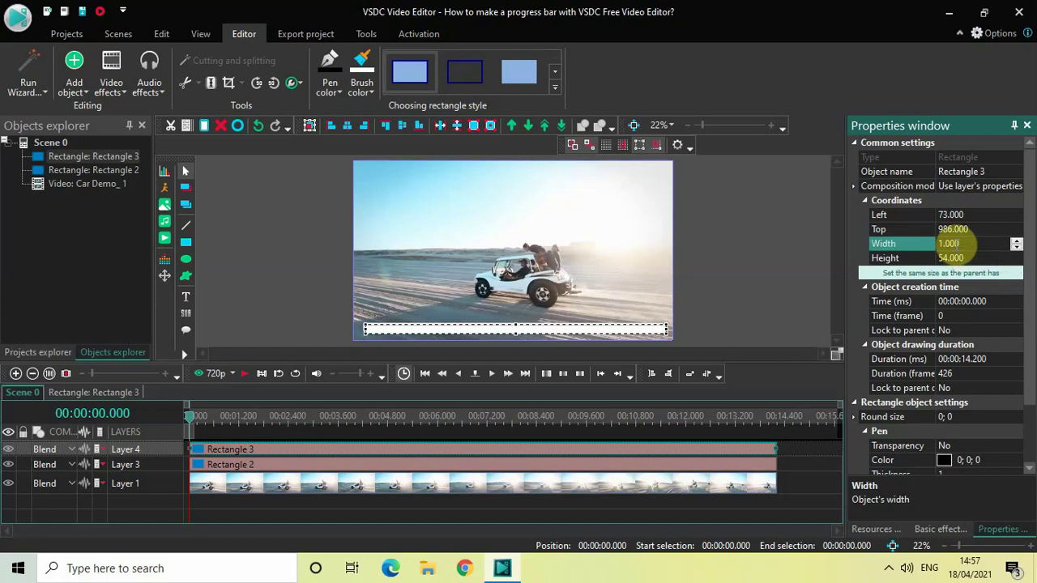
text(774)
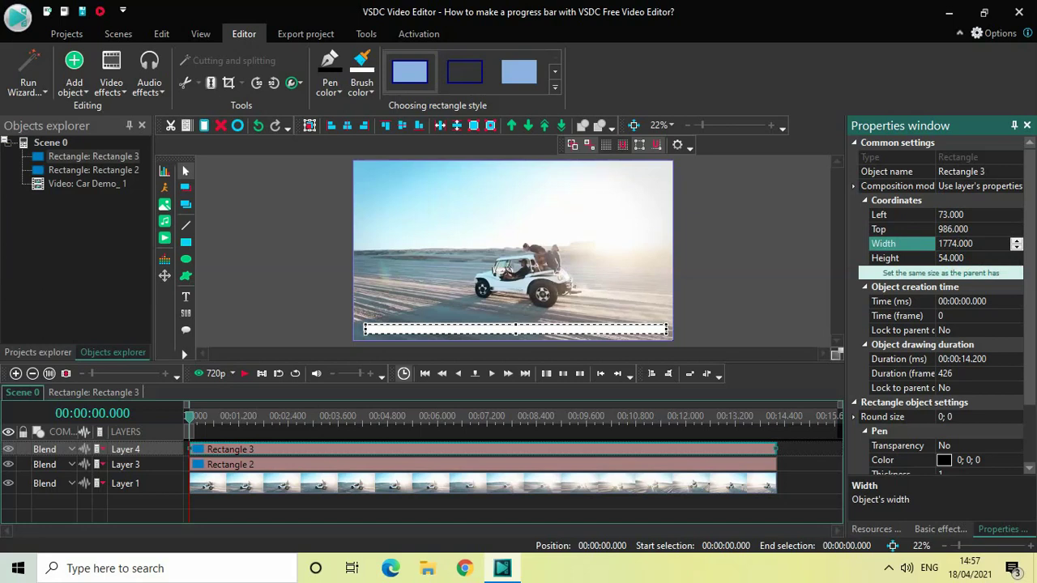
key(Return)
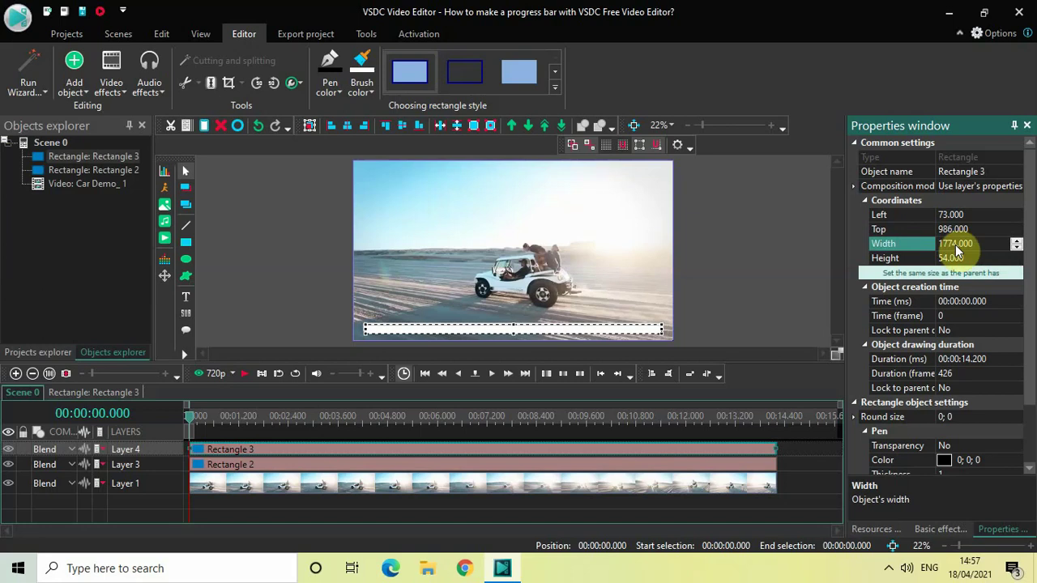
click(950, 259)
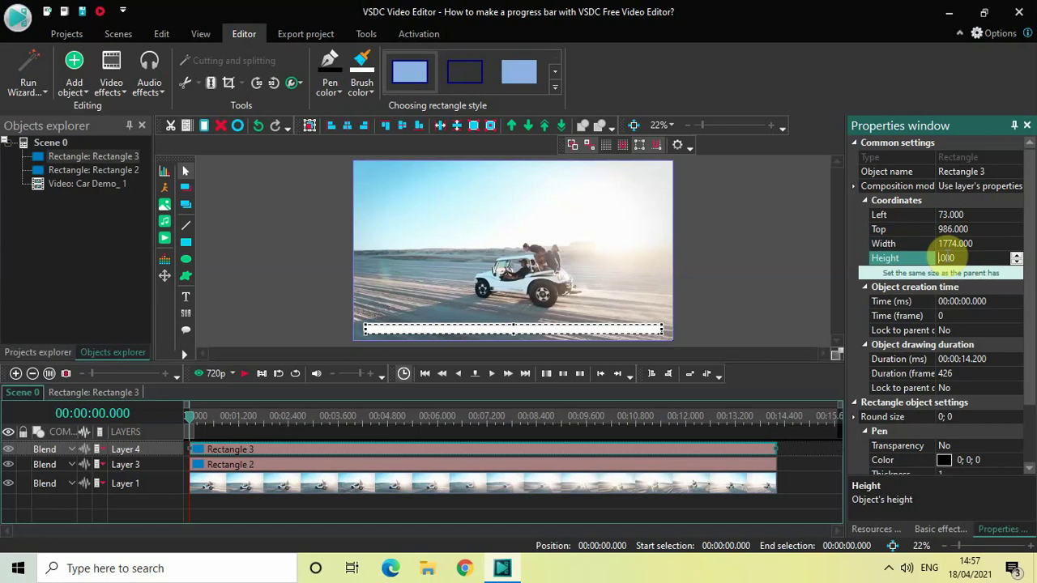
text(2)
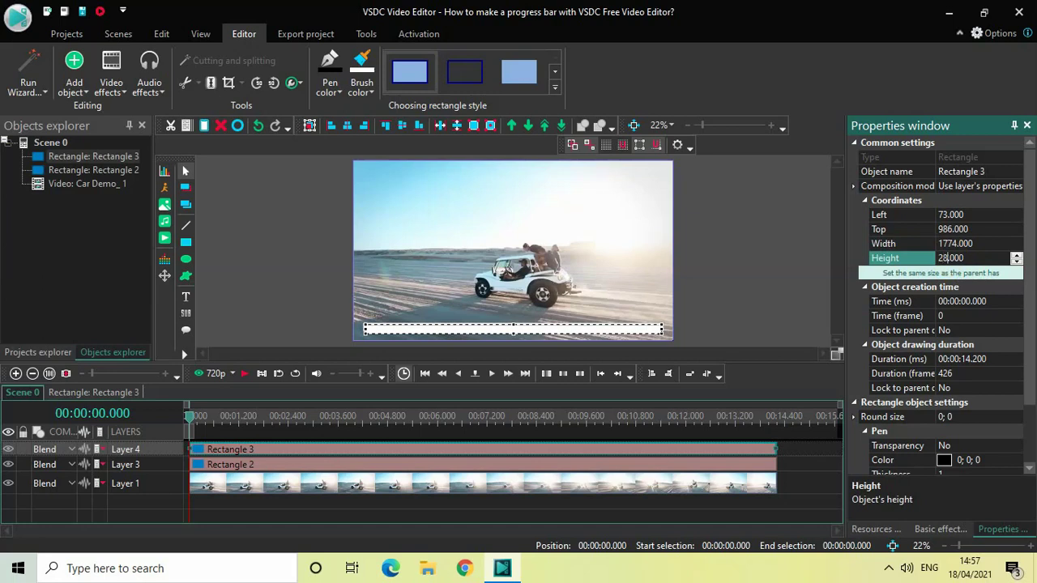
text(8)
key(Return)
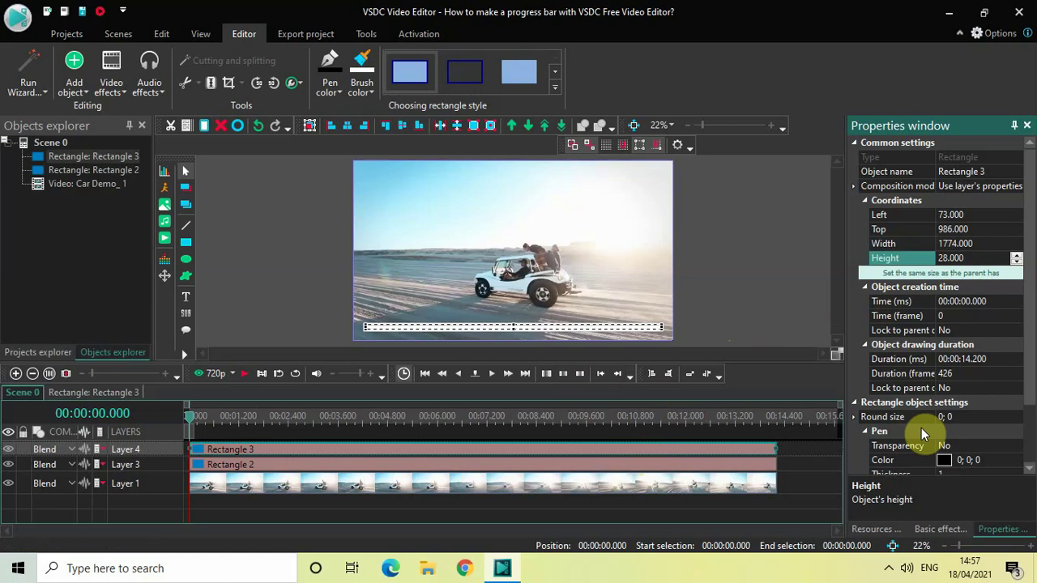
Change Rectangle 3's brush fill colour to green #00C000.
drag(1031, 320, 1029, 470)
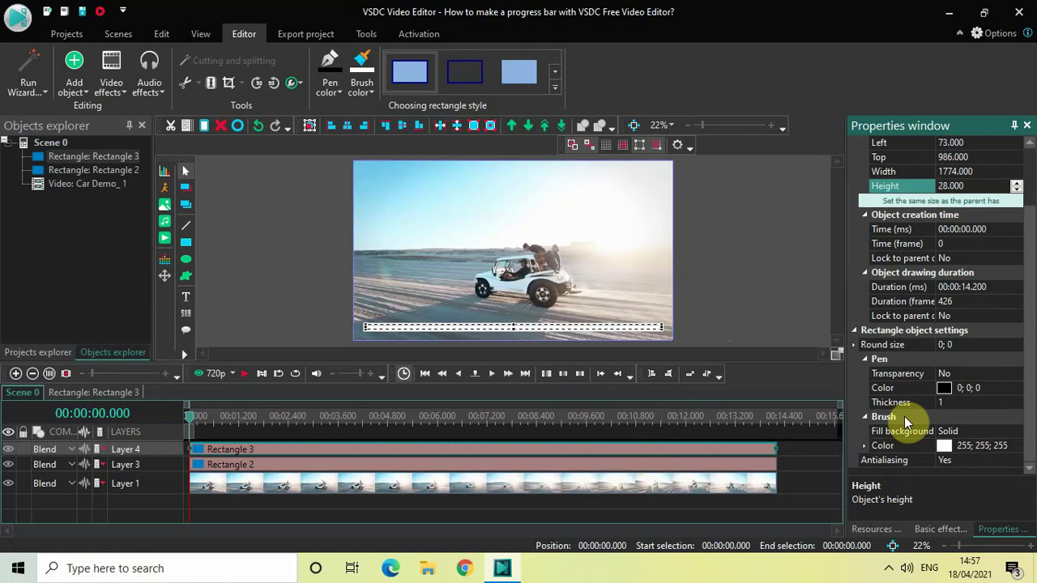
click(1016, 448)
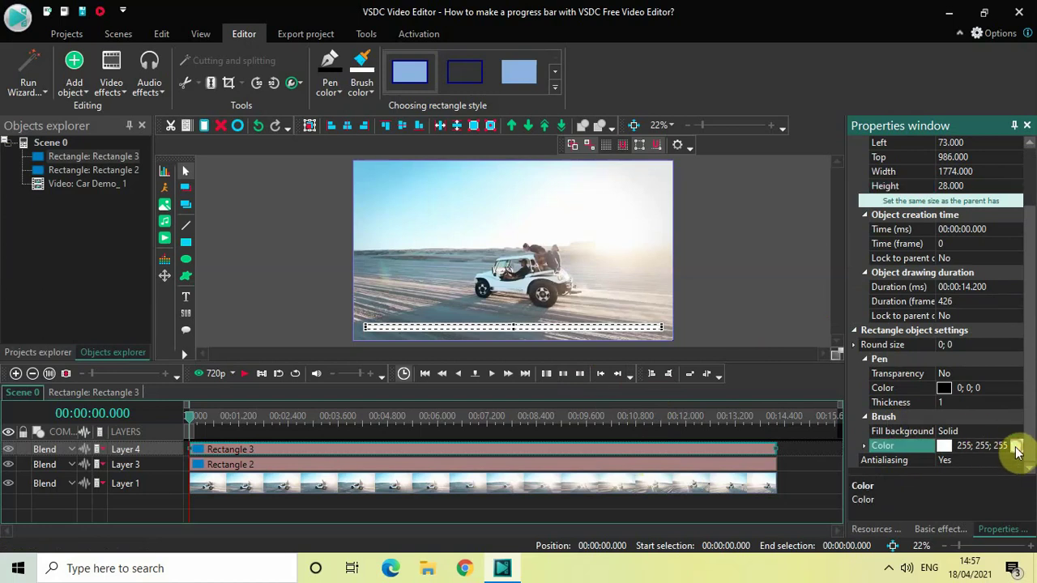
click(1016, 448)
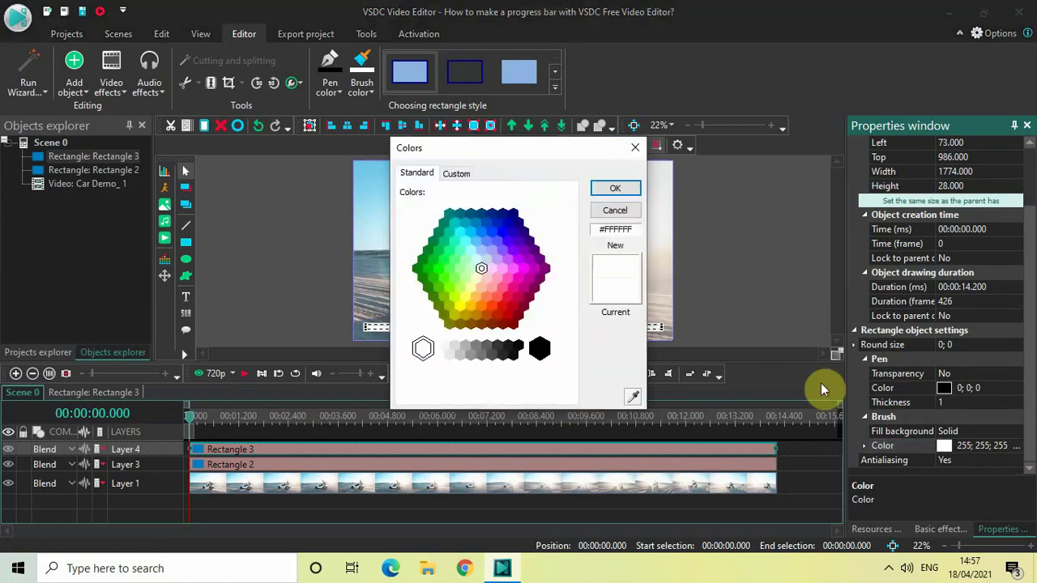
click(428, 269)
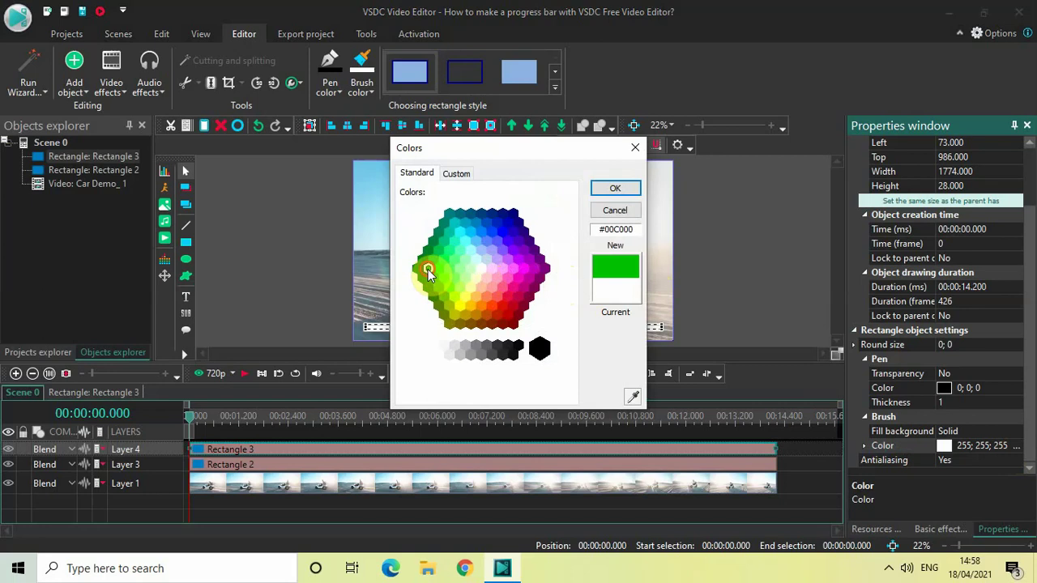
click(615, 188)
click(775, 286)
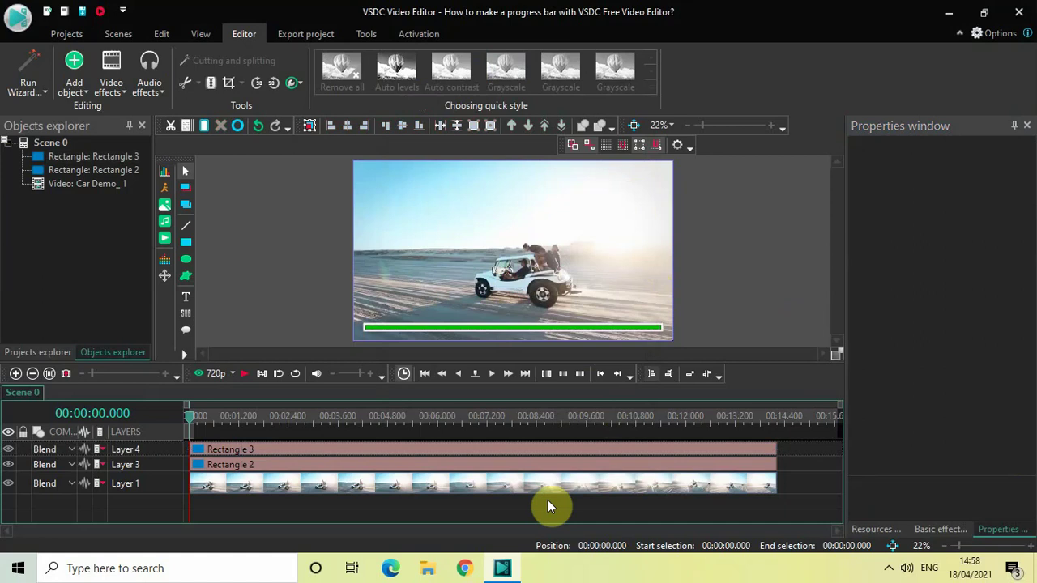
Inside Rectangle 3's timeline, add a Wipe transition with the default position settings.
double_click(389, 454)
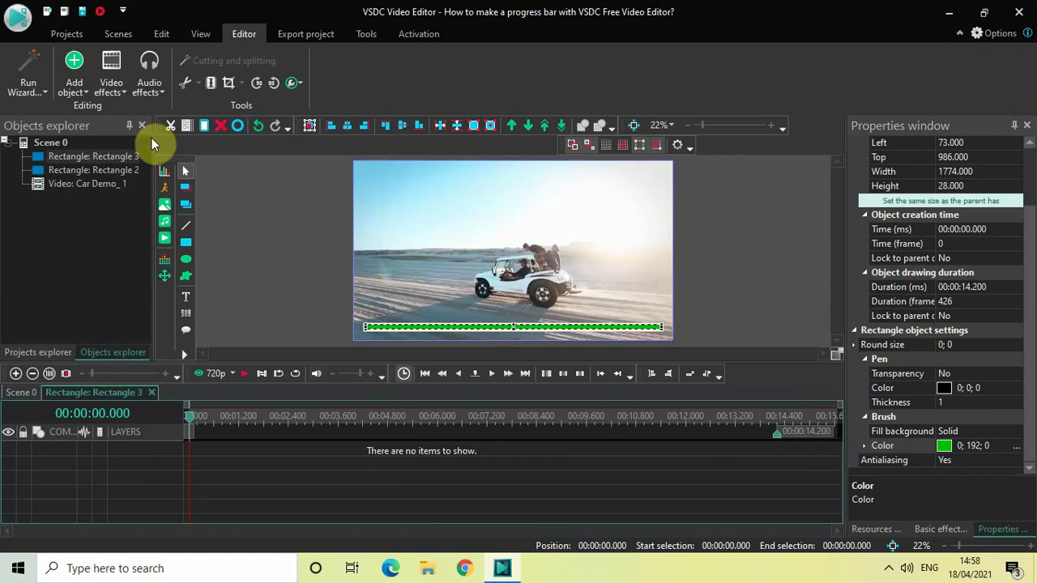
click(111, 87)
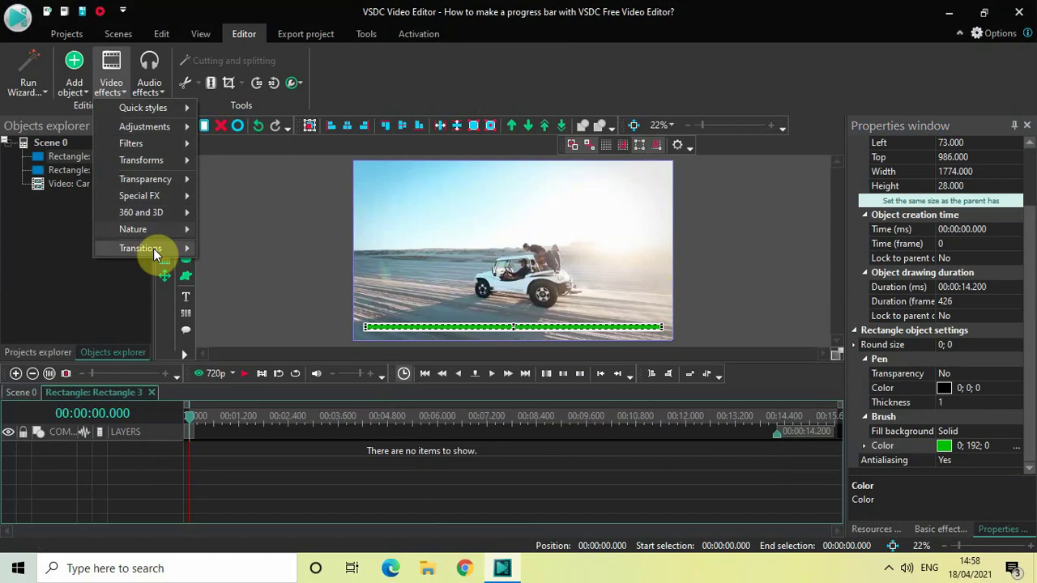
mouse_move(153, 248)
click(250, 267)
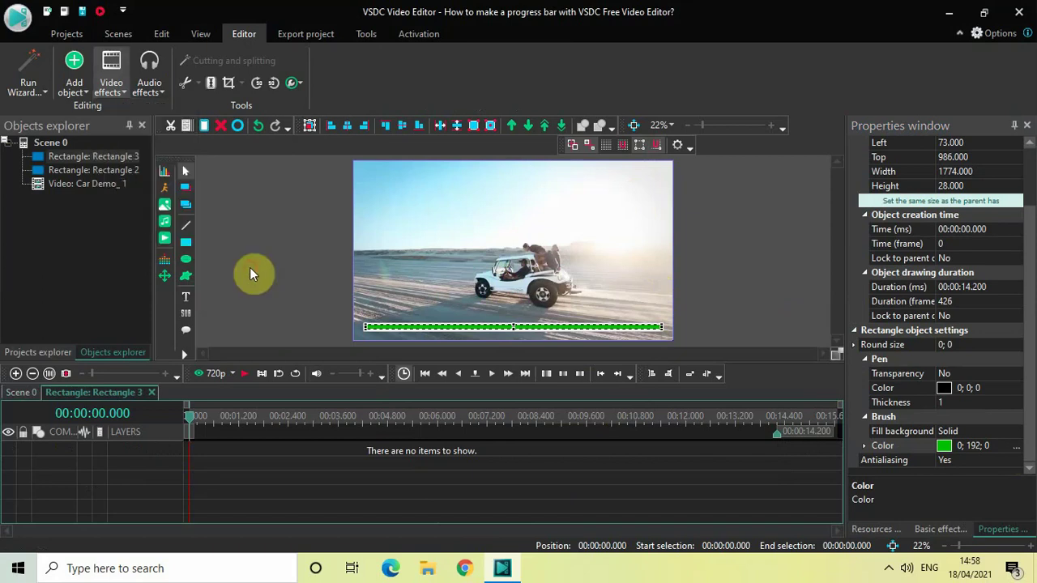
click(663, 356)
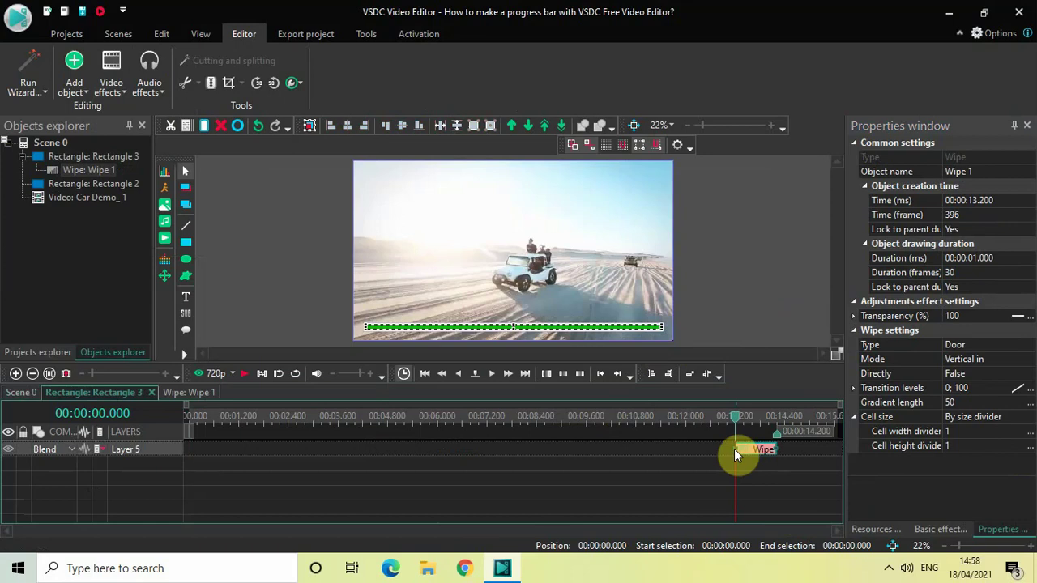
Stretch Wipe 1 across the full 14.2 s and set its type to Side.
drag(736, 449, 135, 434)
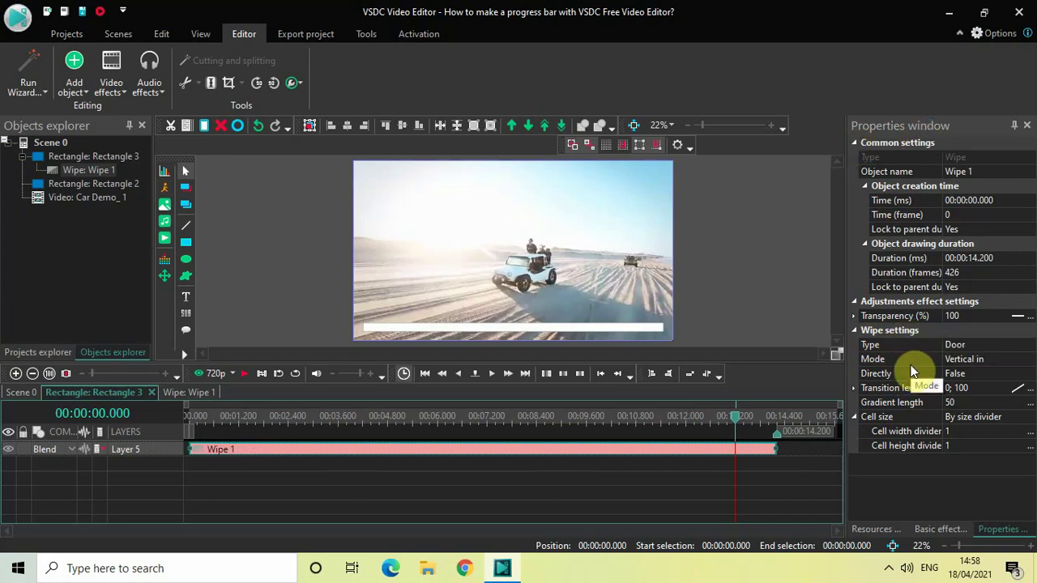
click(1026, 346)
click(1030, 346)
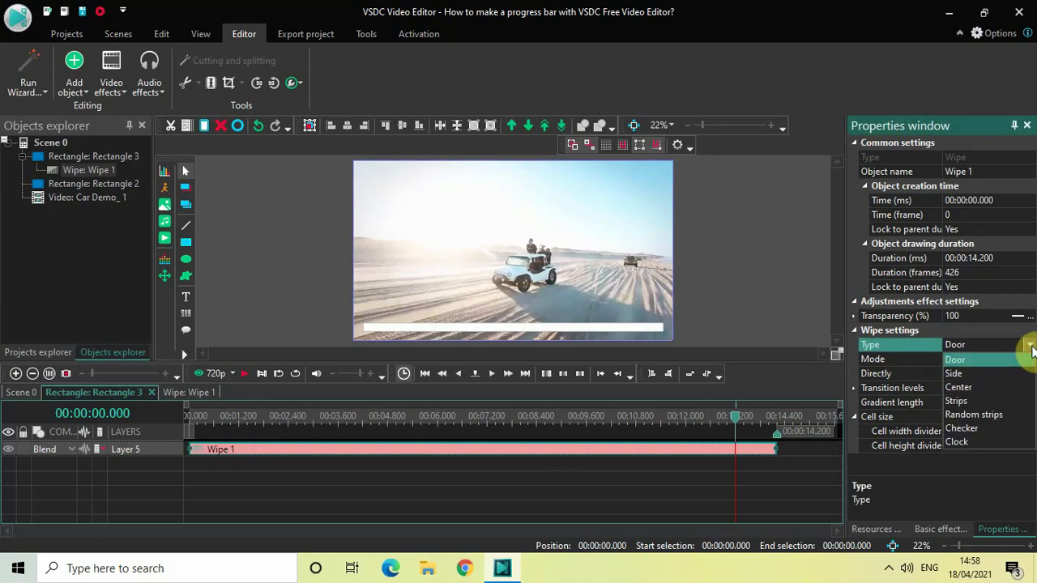
click(966, 373)
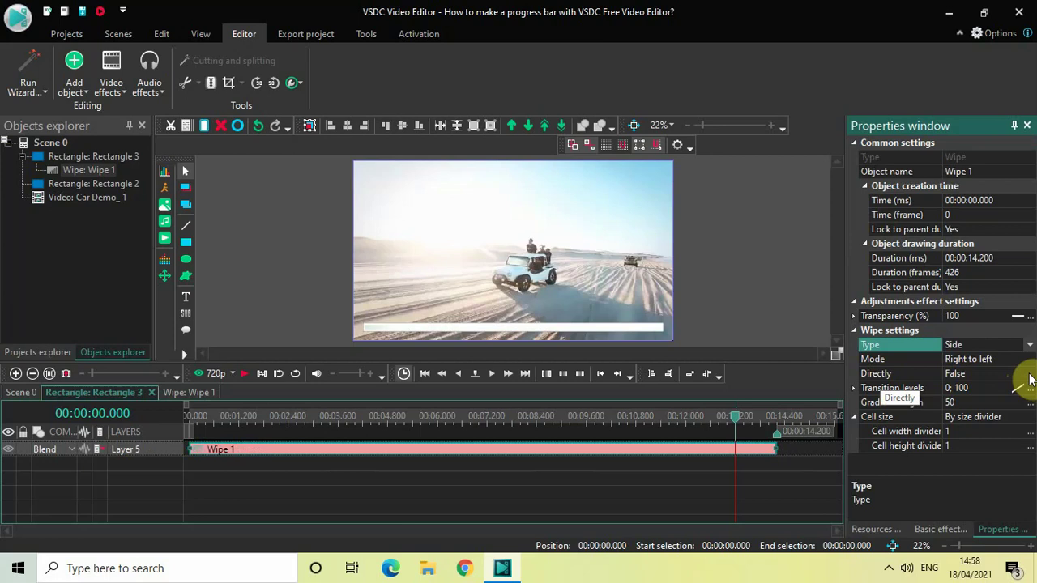
Set the wipe's Directly option to True and gradient length to 0.
click(1029, 376)
click(1029, 374)
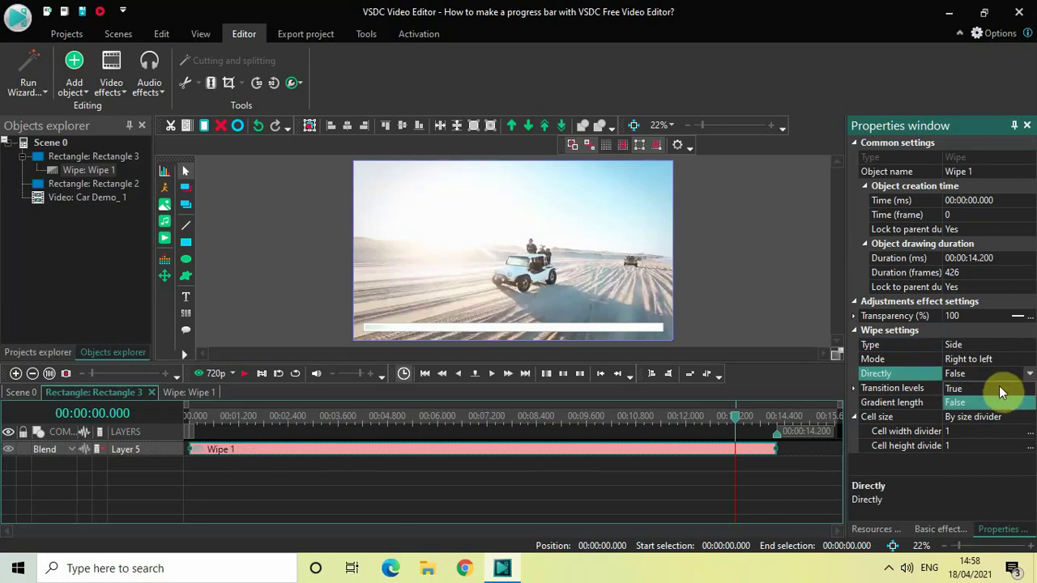
click(999, 387)
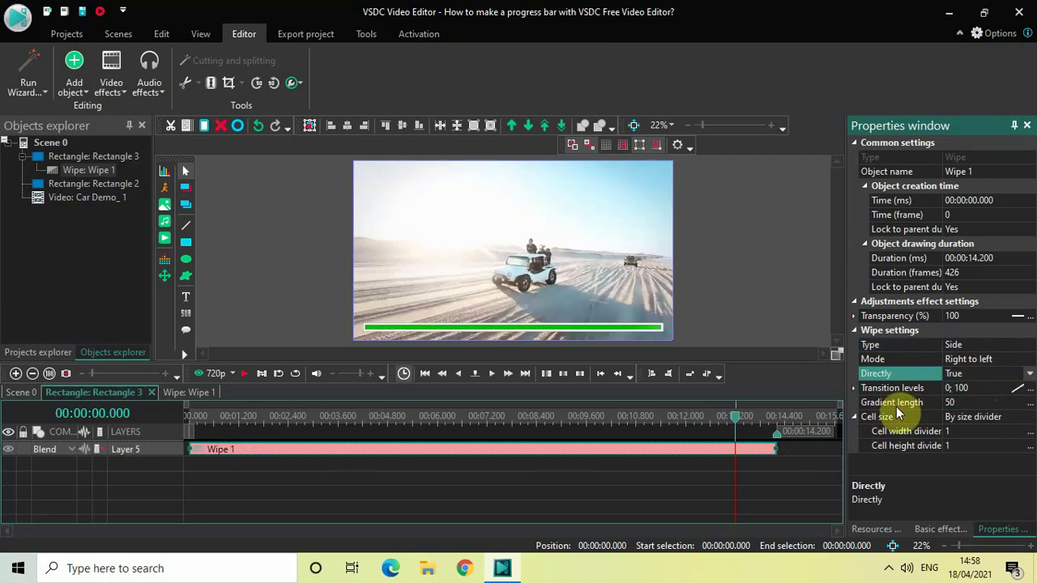
click(963, 405)
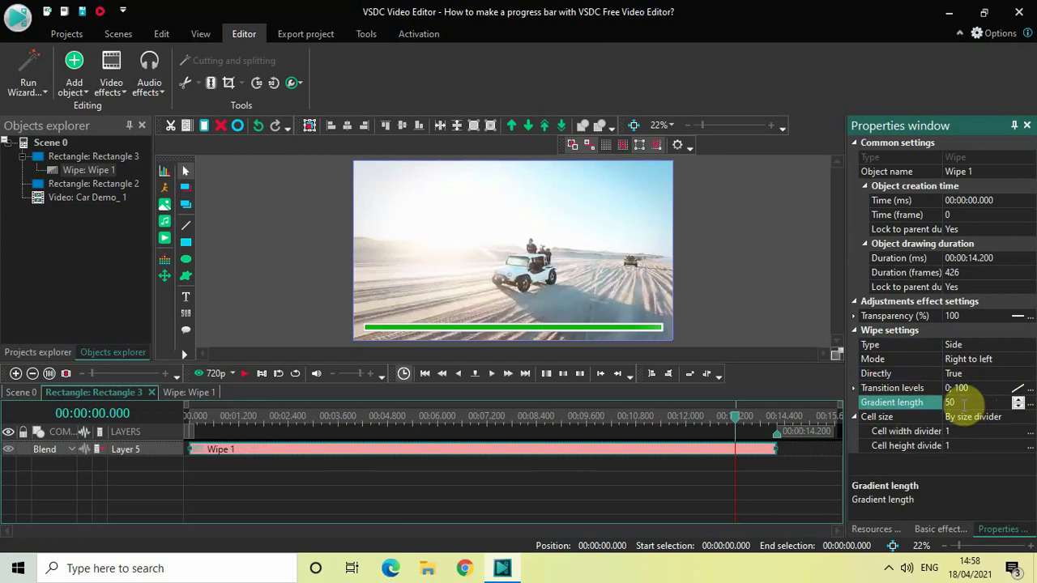
text(0)
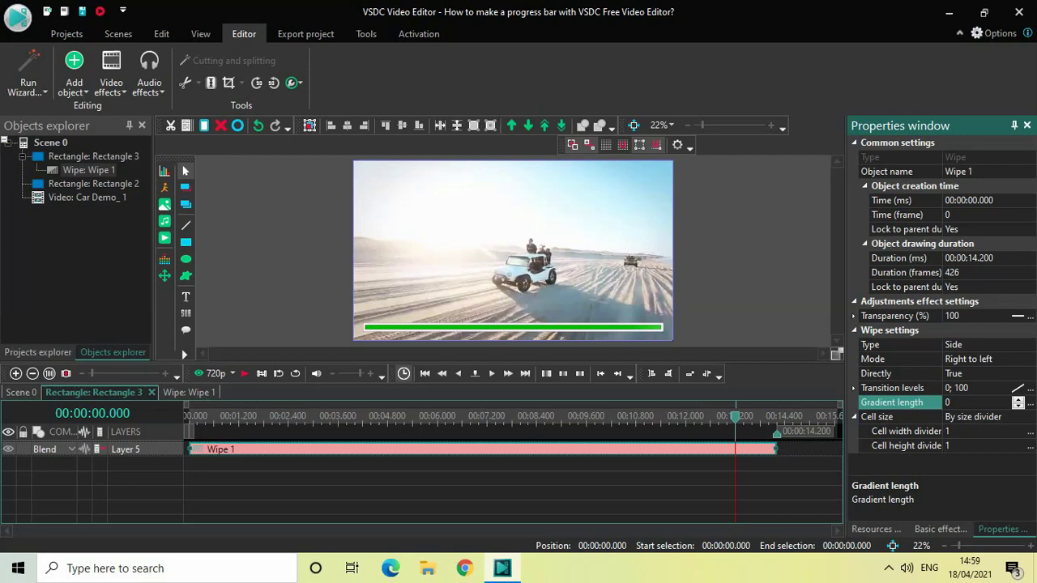
key(Return)
Switch back to Scene 0 and play from the start to watch the green bar grow.
click(22, 395)
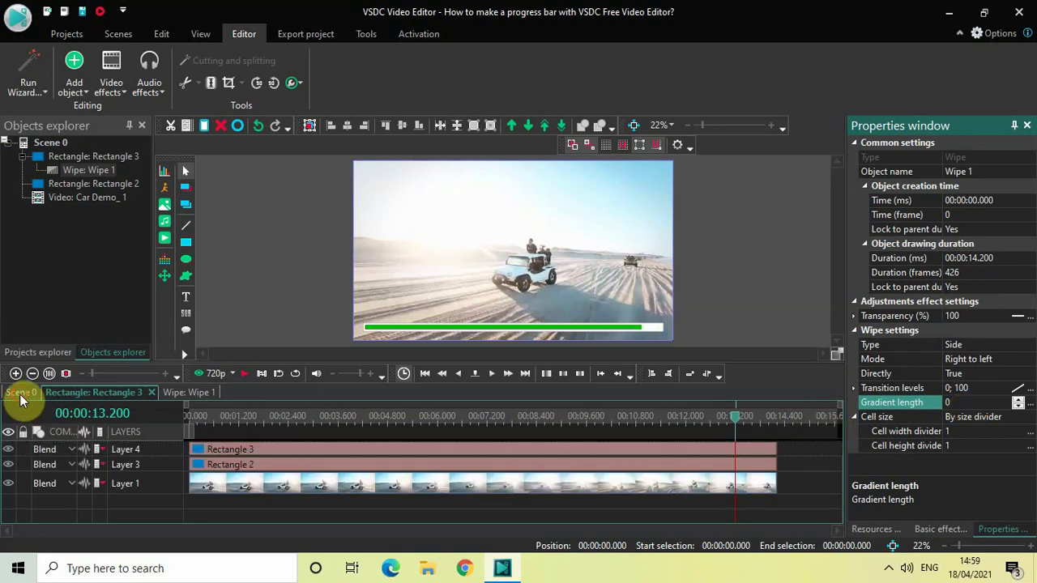
click(184, 410)
click(225, 256)
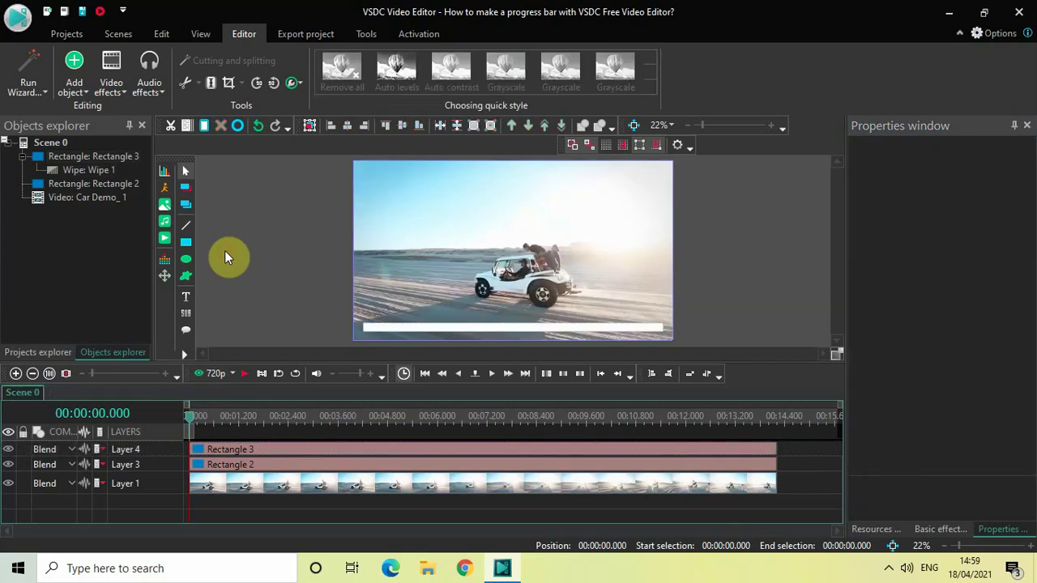
key(space)
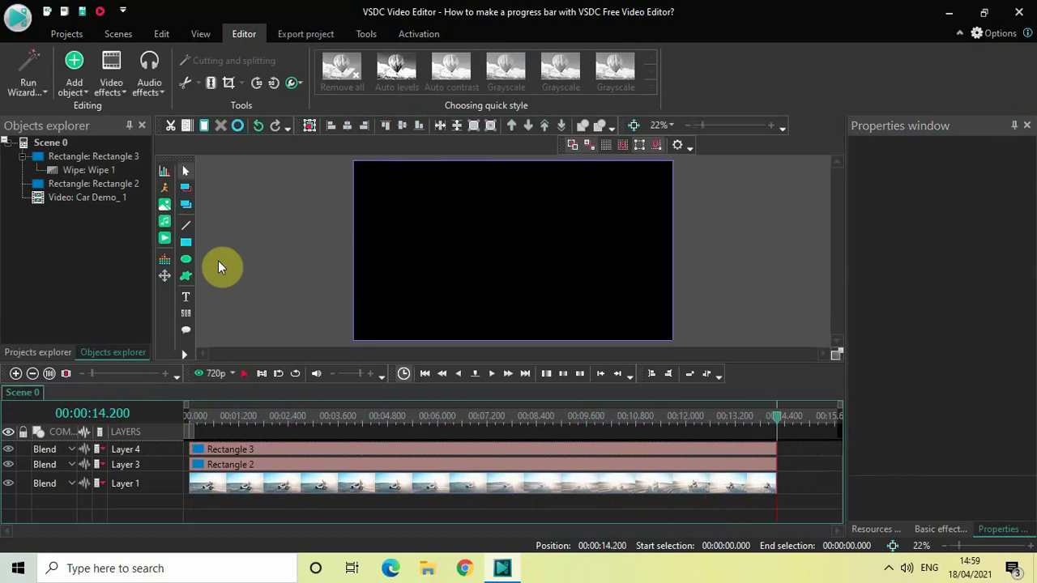
click(187, 414)
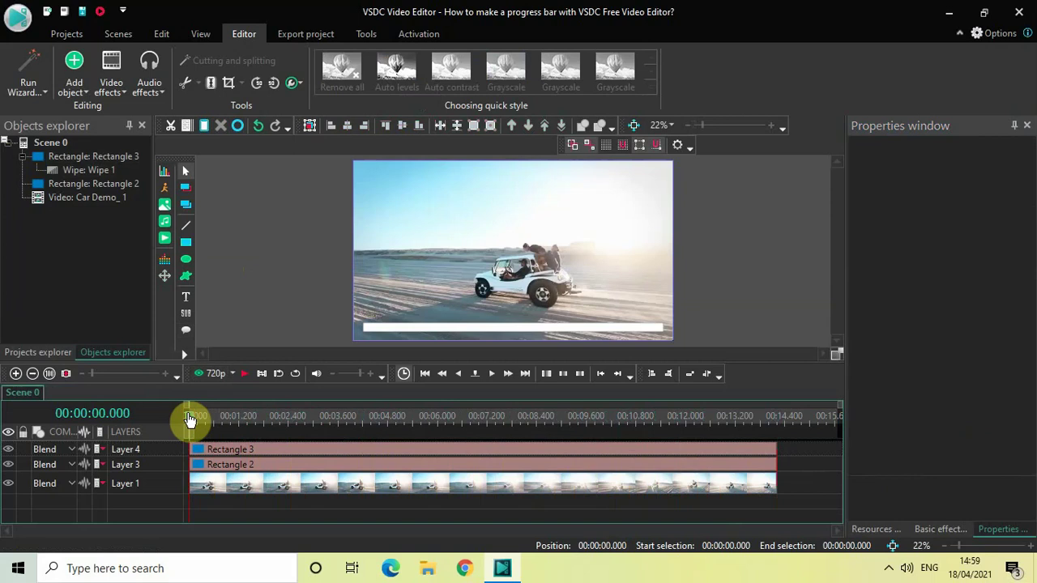
key(space)
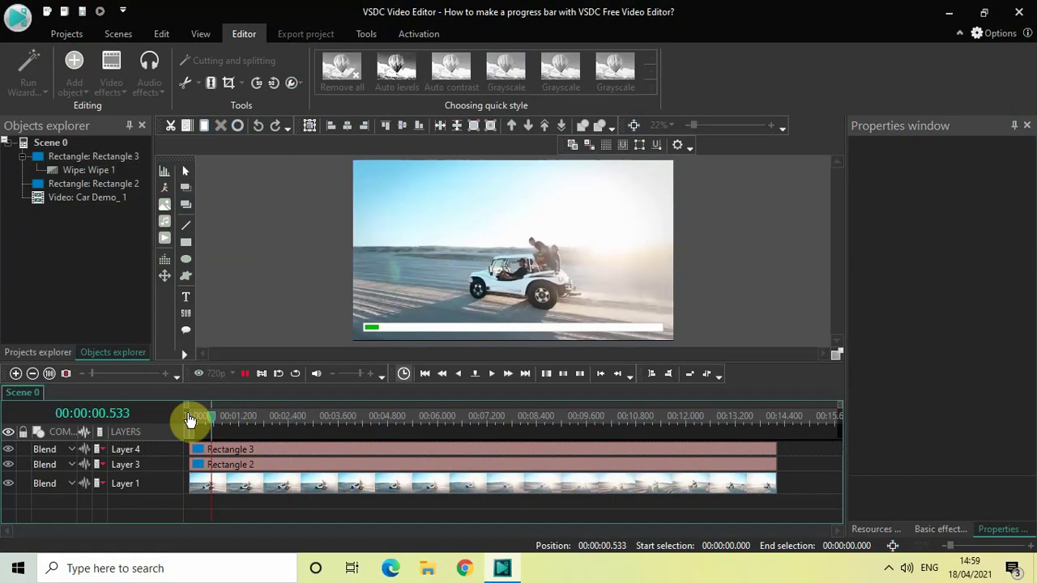